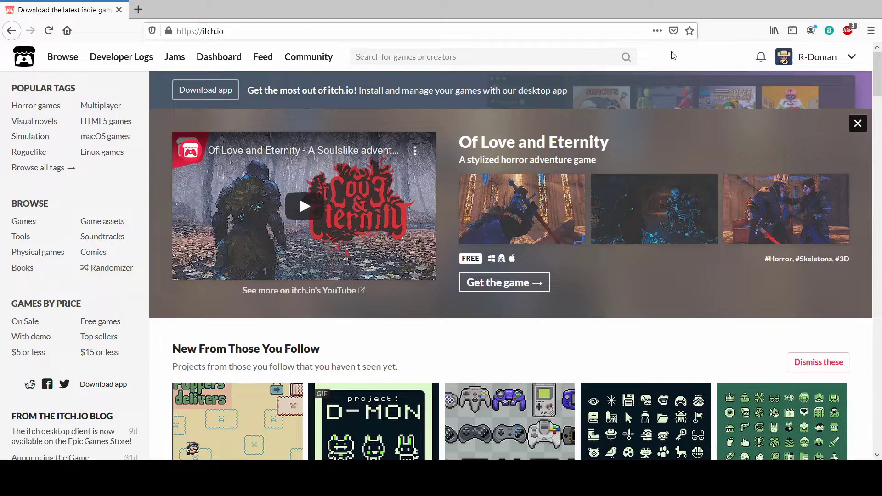
Step: Search itch.io for "gb studio" and open the GB Studio project page
left_click(475, 58)
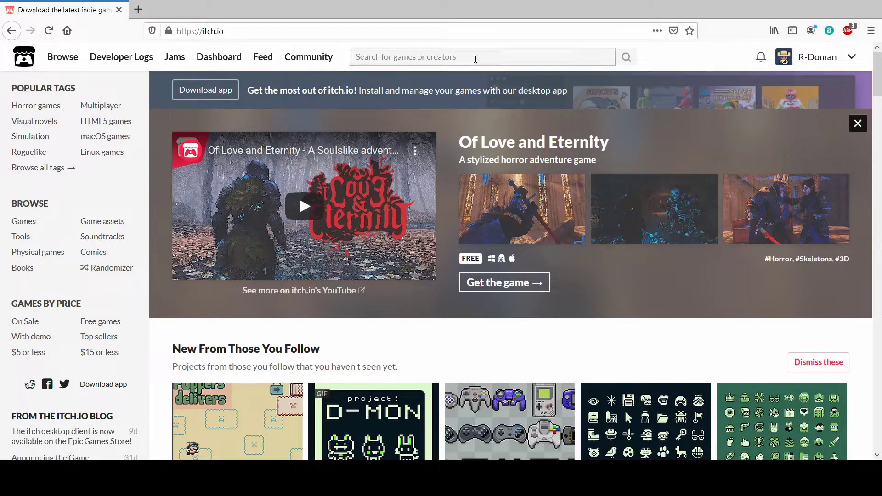
type("gb")
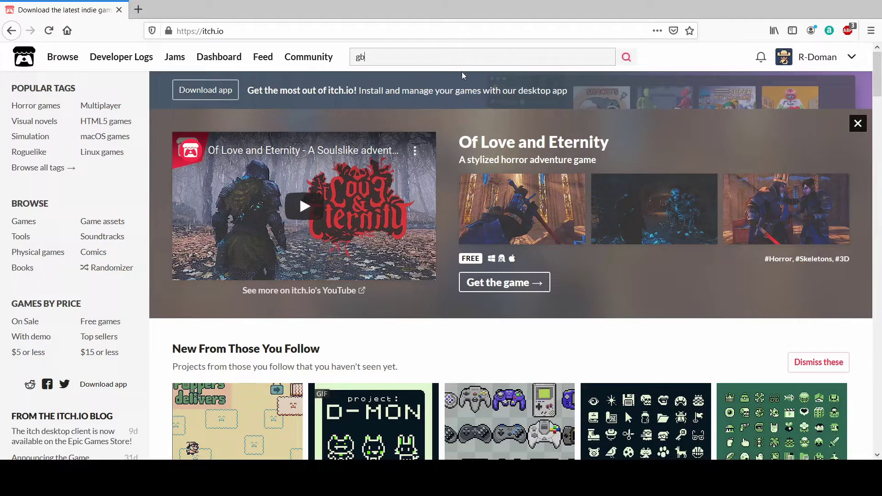
type(" studio")
left_click(630, 65)
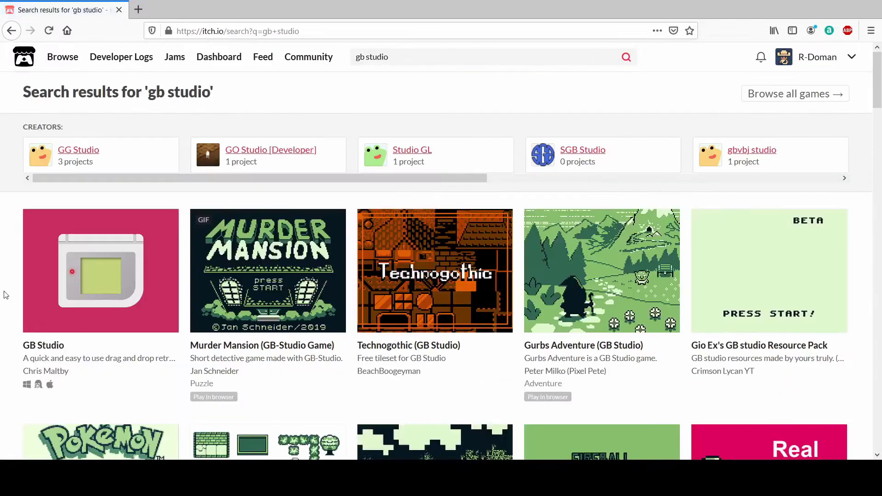
left_click(49, 296)
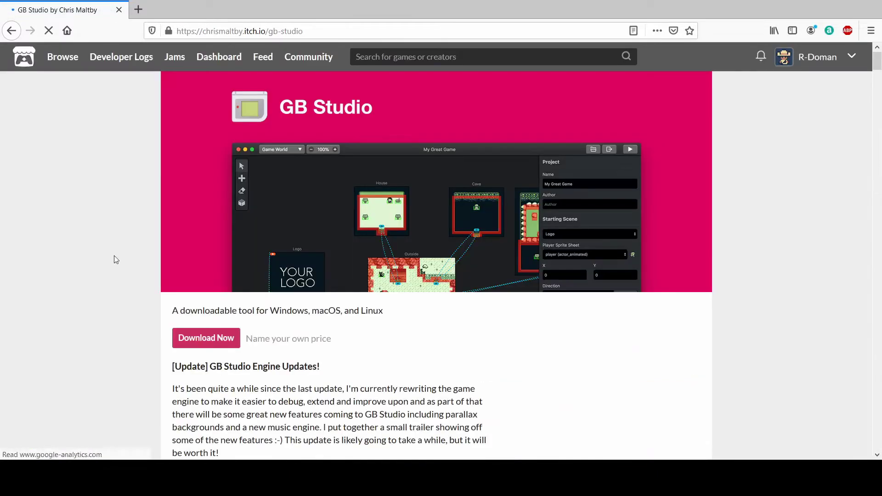
Step: Look through the files offered in GB Studio's download dialog, then close it
scroll(207, 276, "down", 3)
left_click(203, 217)
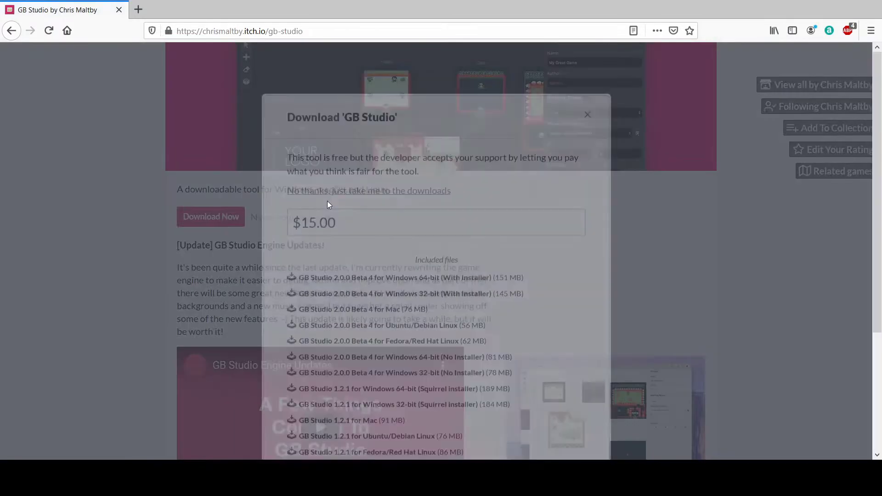
scroll(349, 239, "down", 2)
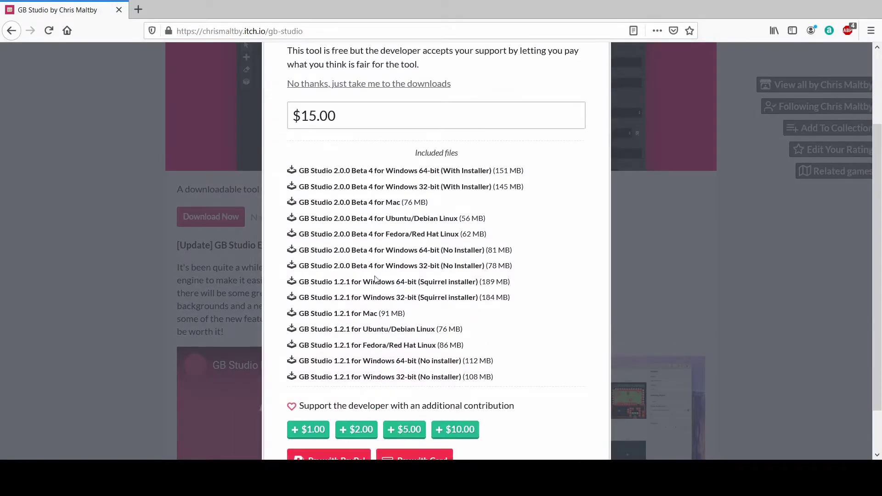
scroll(377, 377, "up", 2)
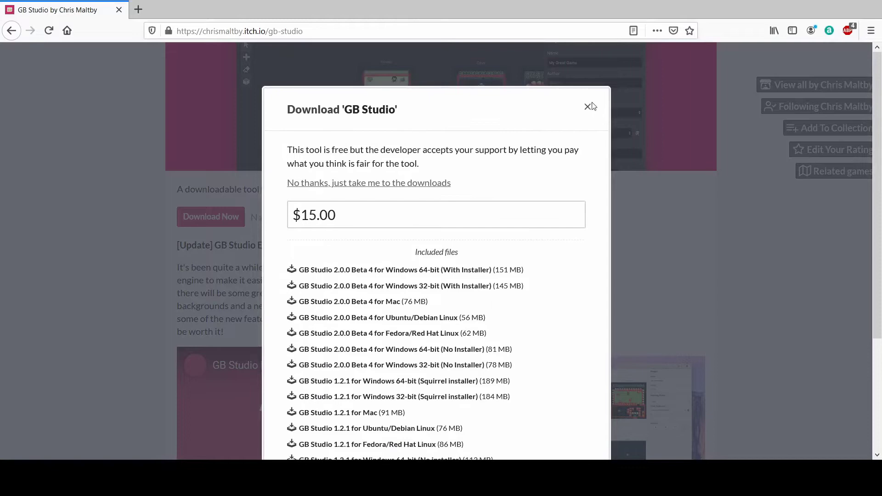
left_click(588, 107)
Step: Open the full changelog on GitHub linked in the GB Studio 2.0.0 Beta 4 update note
scroll(86, 222, "down", 10)
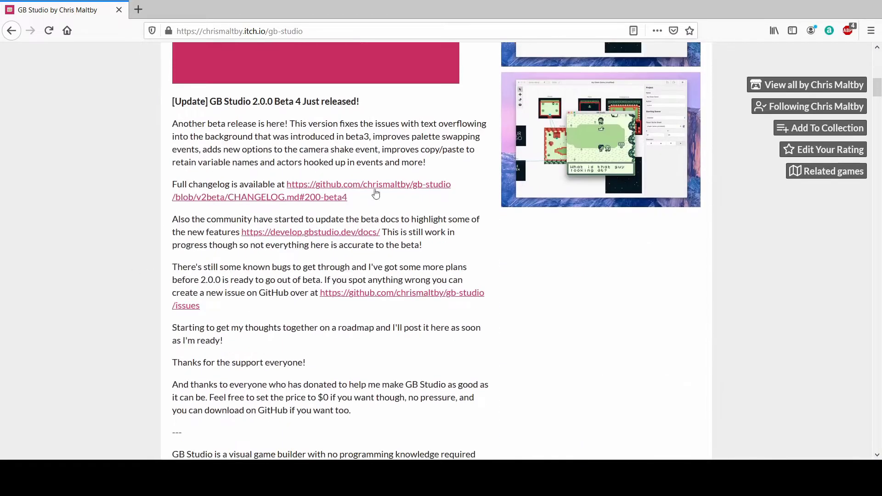
left_click_drag(273, 101, 366, 103)
left_click(386, 107)
scroll(57, 193, "up", 1)
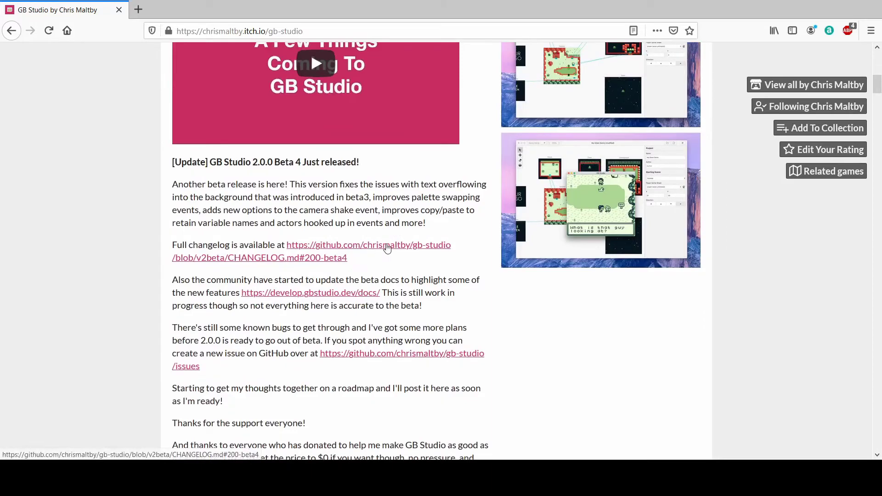
left_click(370, 248)
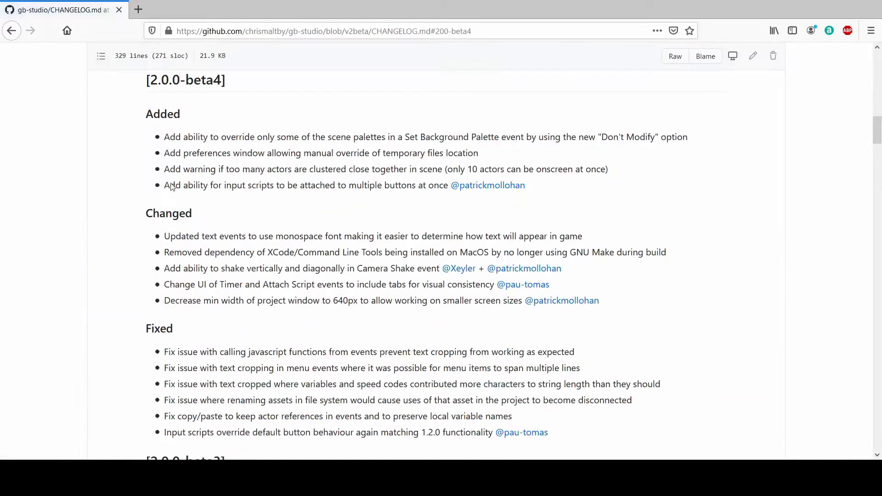
Step: Skim the 2.0.0-beta5 changelog entries and open the gb-studio repository's code page on the v2beta branch
scroll(171, 187, "up", 15)
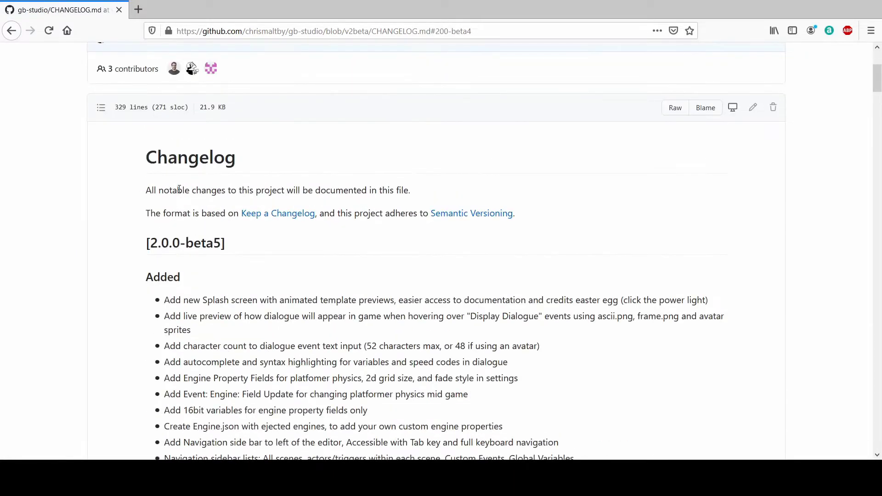
scroll(179, 189, "down", 15)
scroll(134, 204, "up", 13)
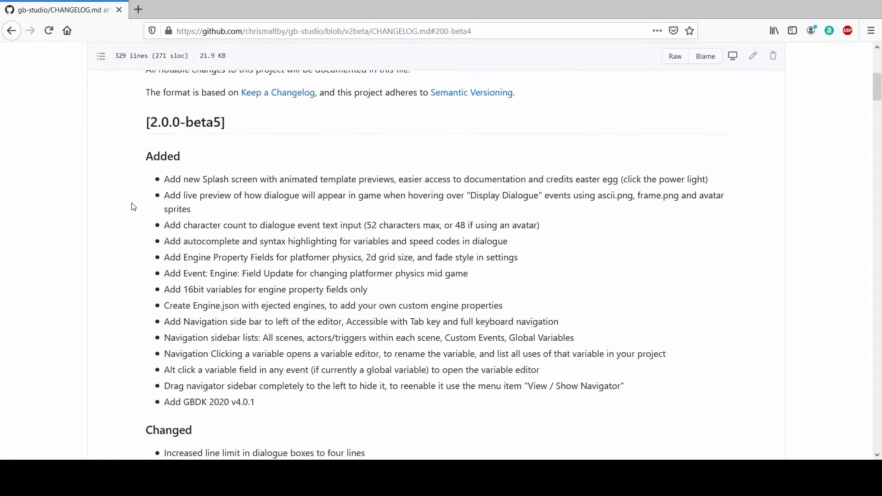
scroll(134, 206, "up", 6)
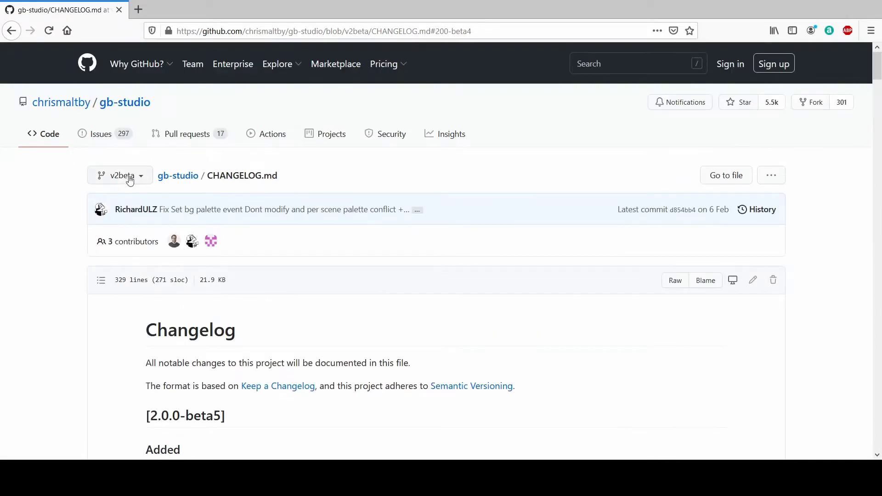
left_click(56, 141)
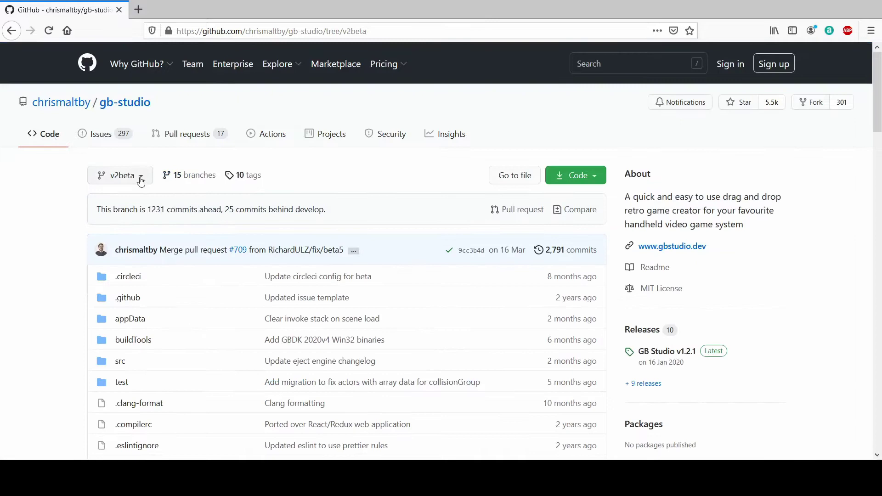
Step: Examine the Beta builds downloads in the v2beta branch's README
scroll(69, 203, "down", 20)
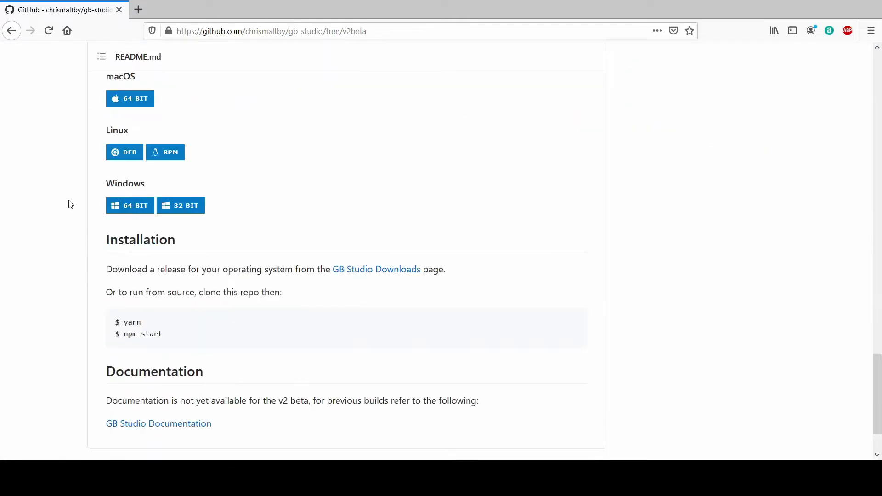
scroll(71, 204, "up", 5)
scroll(72, 204, "down", 3)
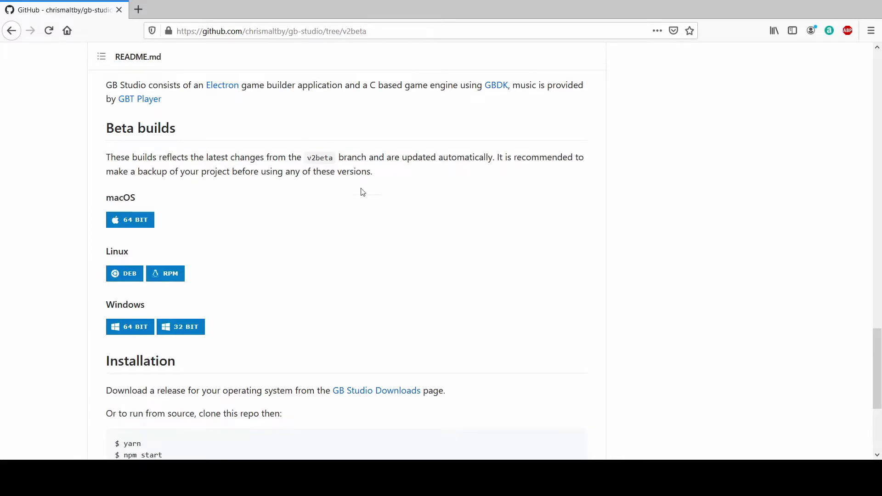
scroll(81, 195, "up", 20)
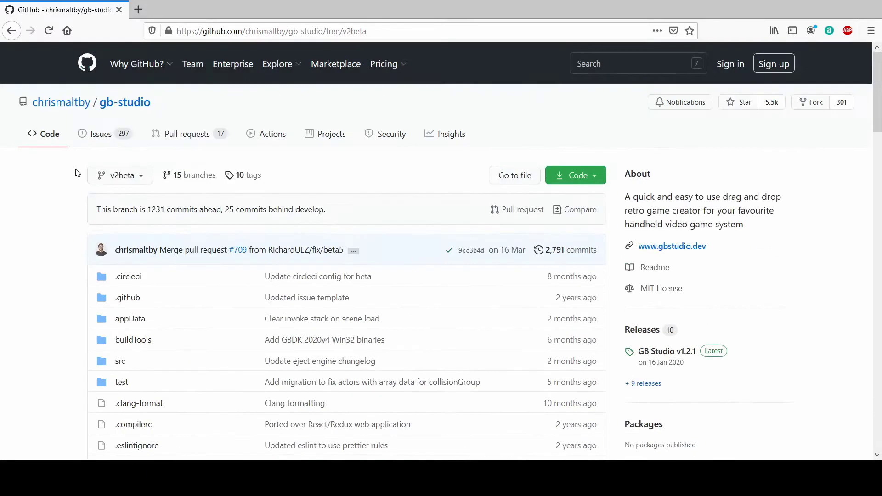
Step: Look through the gb-studio repository's branches and switch to the develop branch
left_click(129, 179)
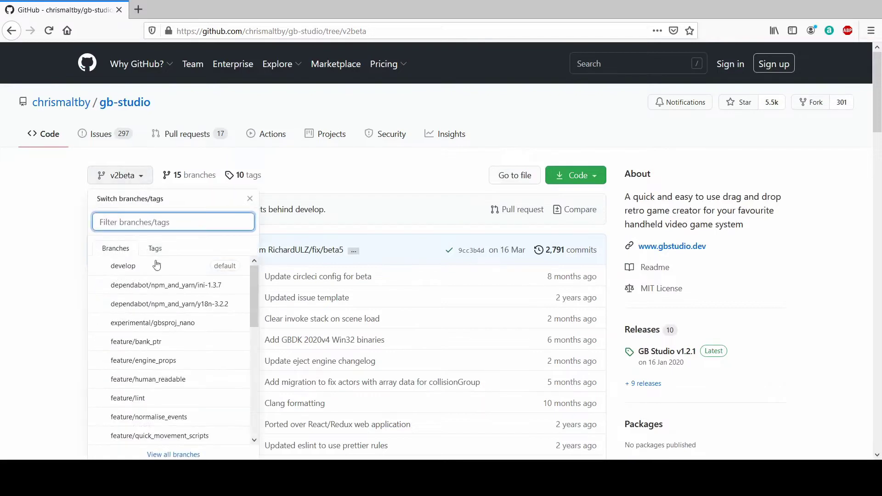
scroll(165, 291, "down", 3)
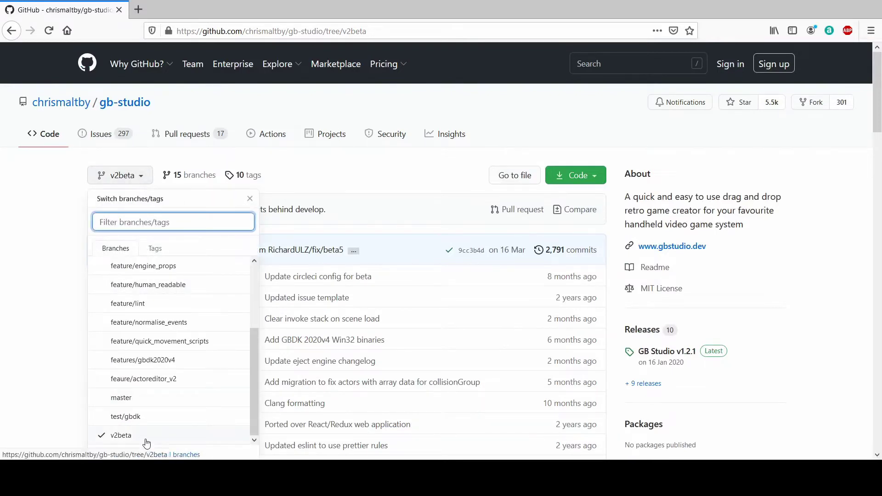
scroll(146, 410, "up", 1)
scroll(146, 411, "up", 4)
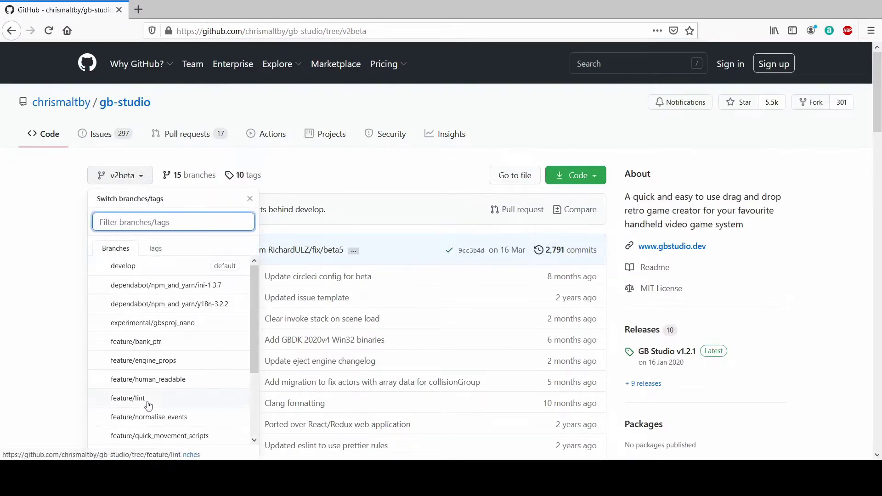
left_click(127, 276)
Step: Examine the develop branch's README, including the version 2 beta notice and the Development builds section
scroll(181, 213, "down", 10)
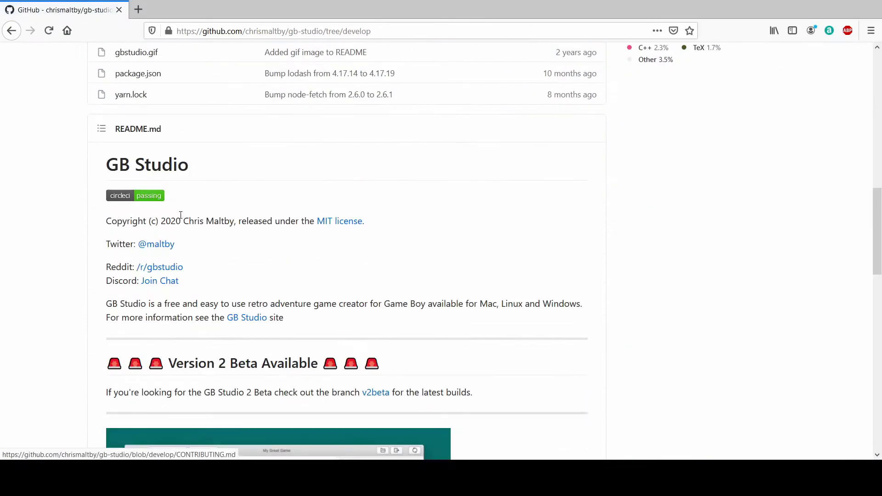
scroll(193, 219, "down", 5)
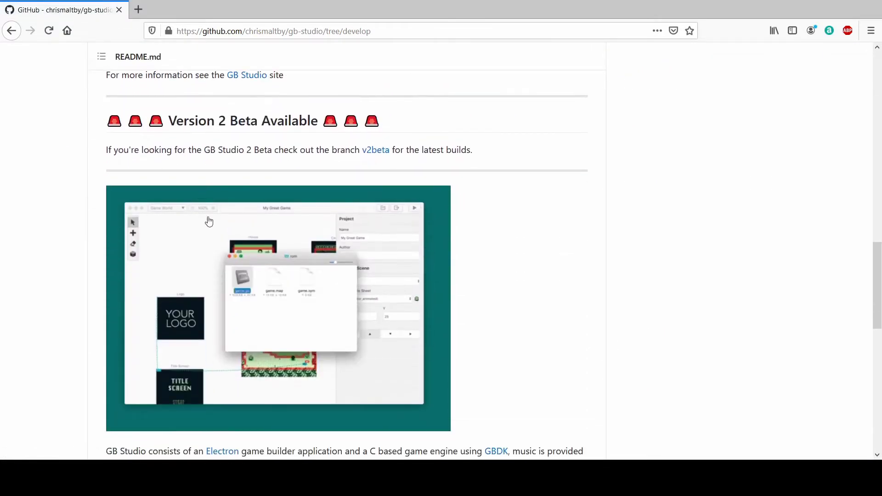
scroll(209, 222, "down", 6)
scroll(211, 262, "down", 6)
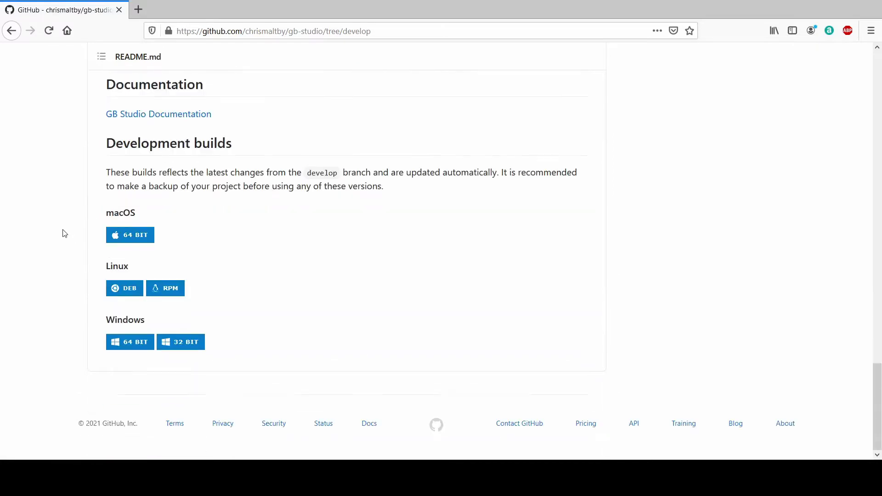
scroll(316, 233, "up", 3)
triple_click(381, 306)
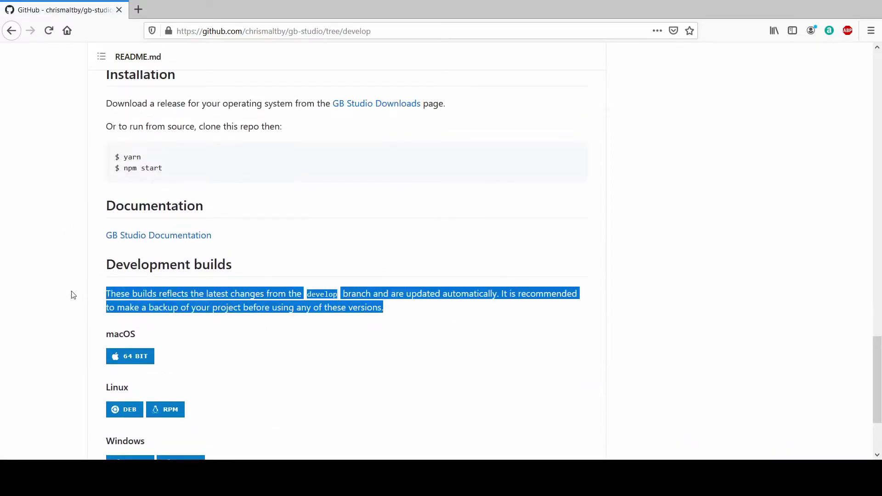
left_click(205, 296)
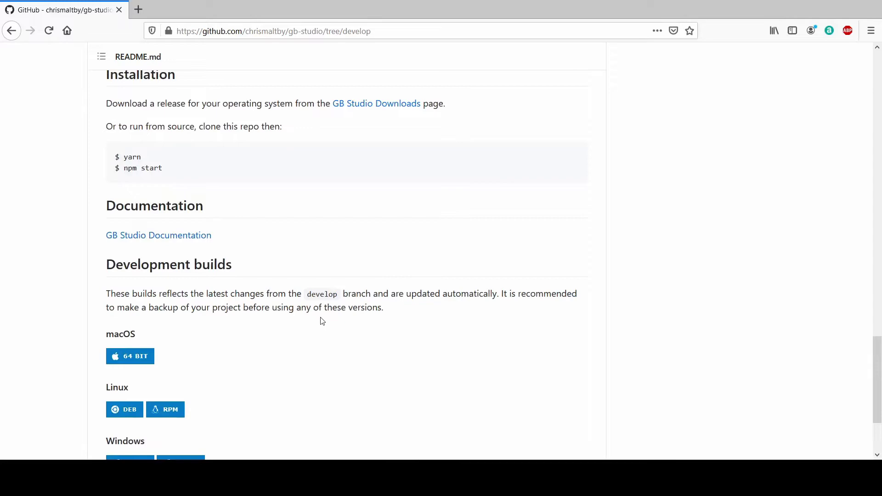
scroll(321, 319, "down", 3)
scroll(95, 268, "up", 20)
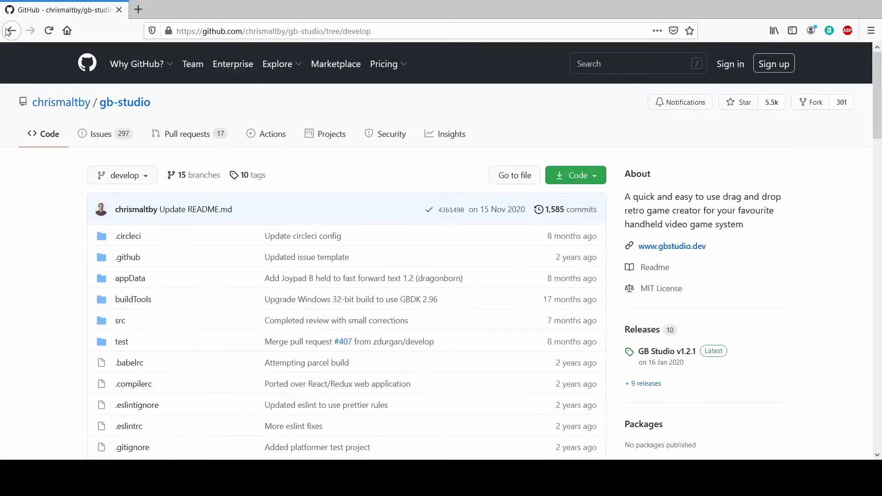
Step: Reload the repository's main code page and switch it to the v2beta branch
left_click(49, 143)
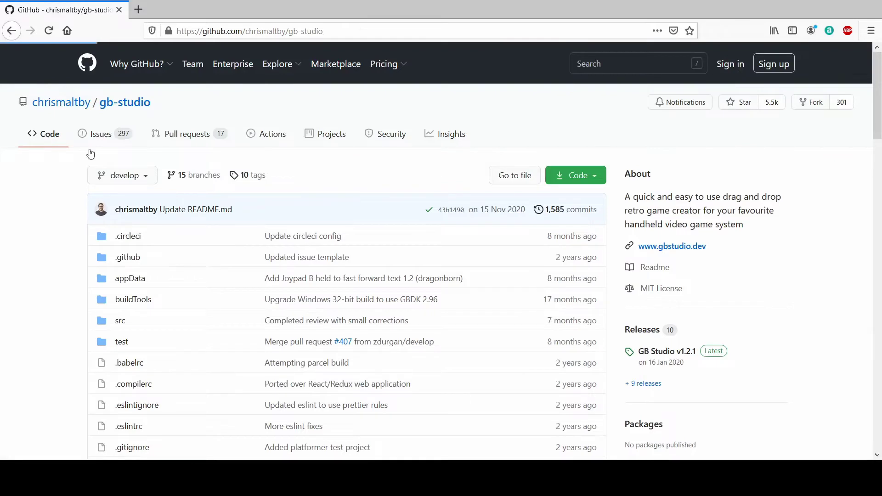
left_click(131, 175)
scroll(161, 312, "down", 5)
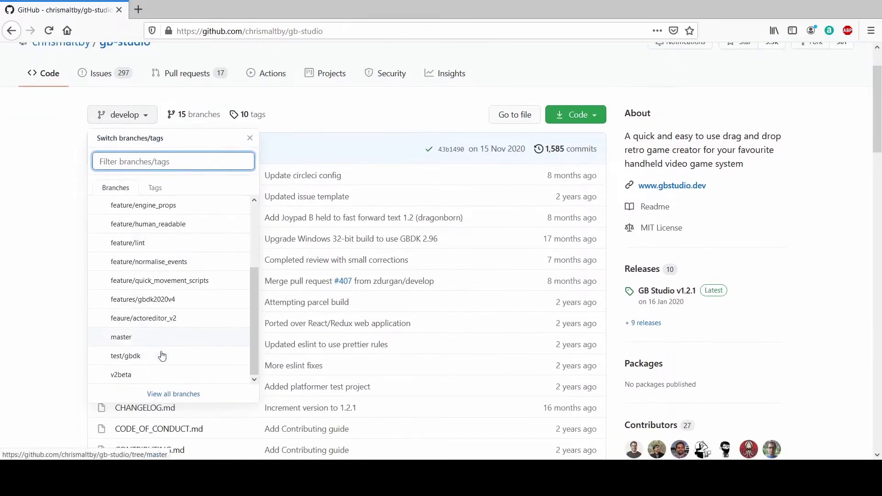
left_click(138, 374)
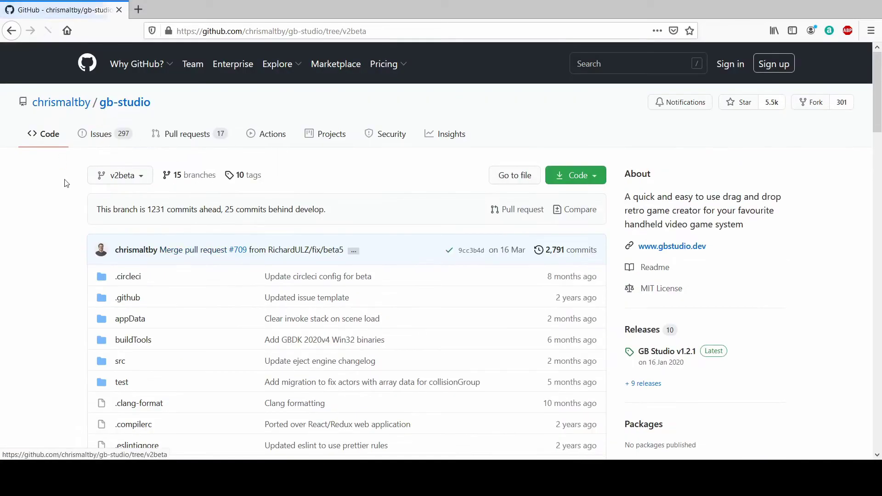
scroll(67, 183, "down", 20)
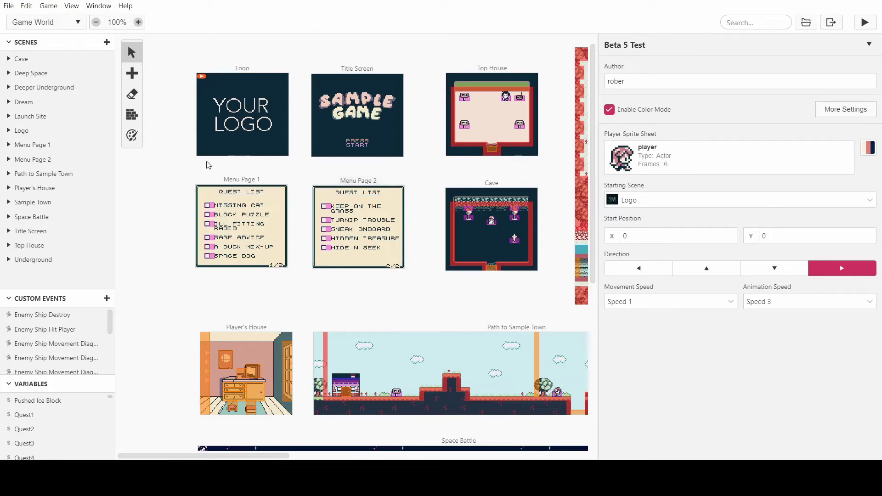
Step: Add an Engine: Field Update event at the end of the Path to Sample Town scene's script
scroll(275, 248, "down", 4)
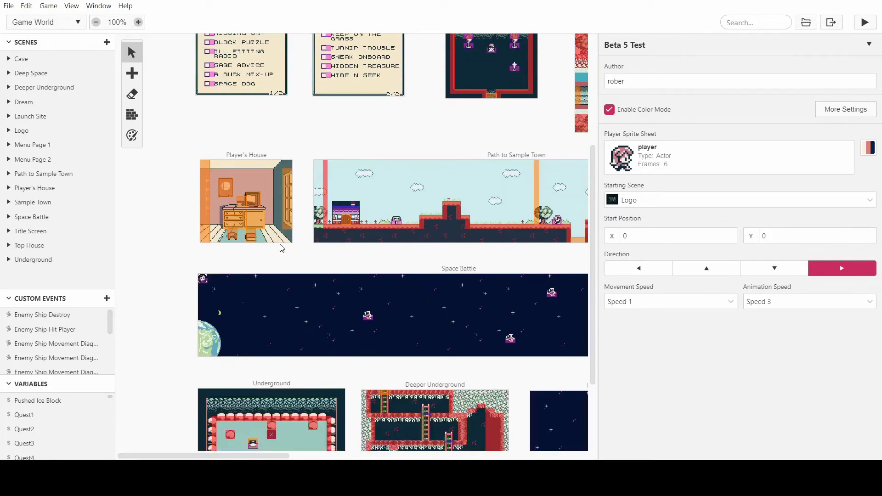
scroll(239, 191, "right", 7)
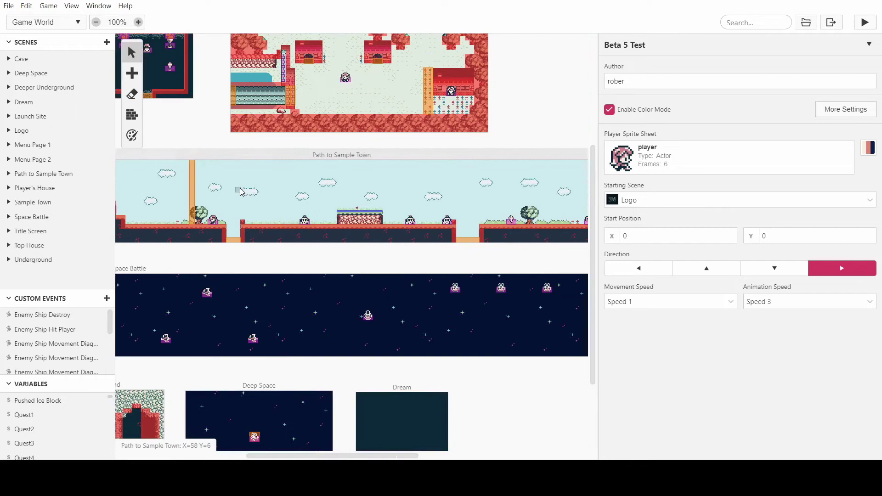
scroll(243, 192, "up", 4)
scroll(341, 241, "down", 4)
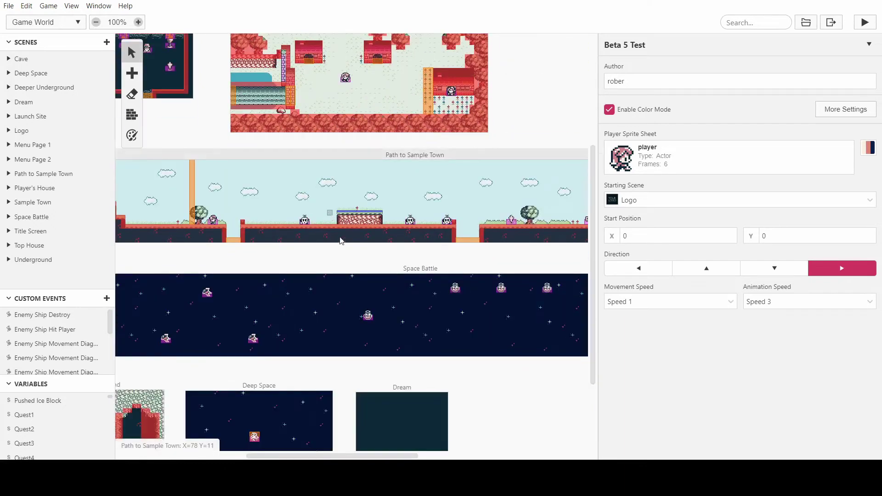
left_click(341, 241)
scroll(756, 268, "down", 10)
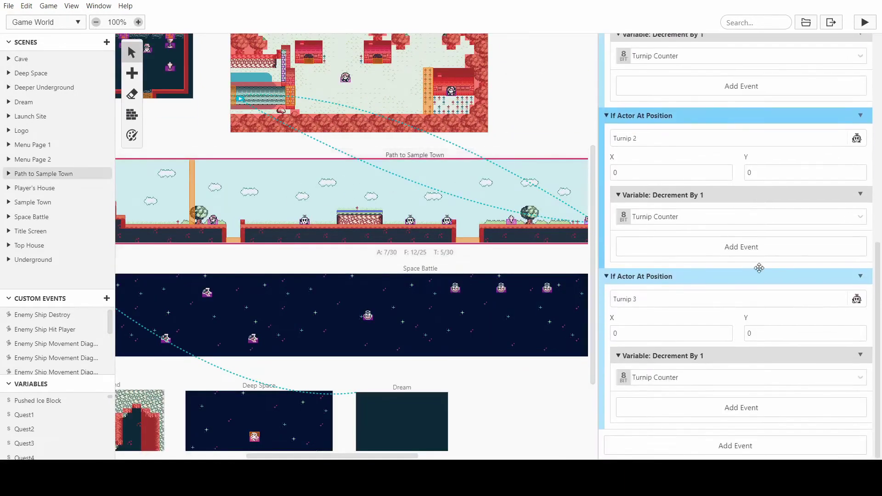
left_click(733, 447)
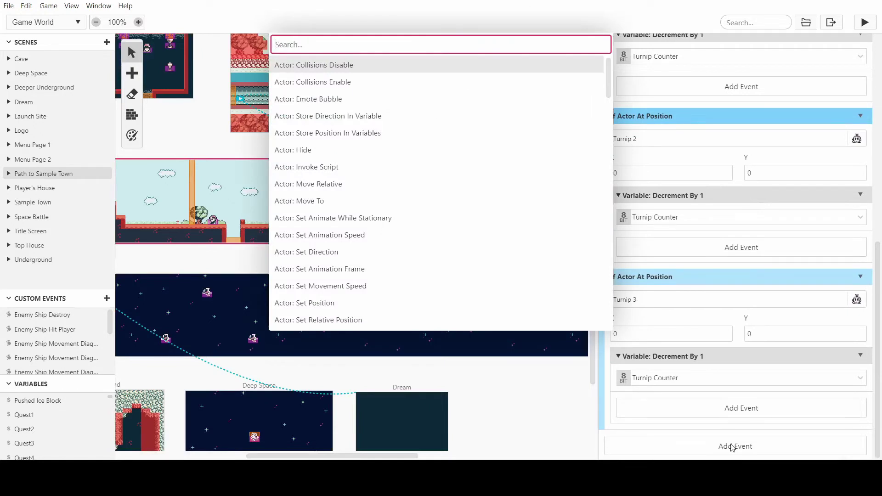
type("en")
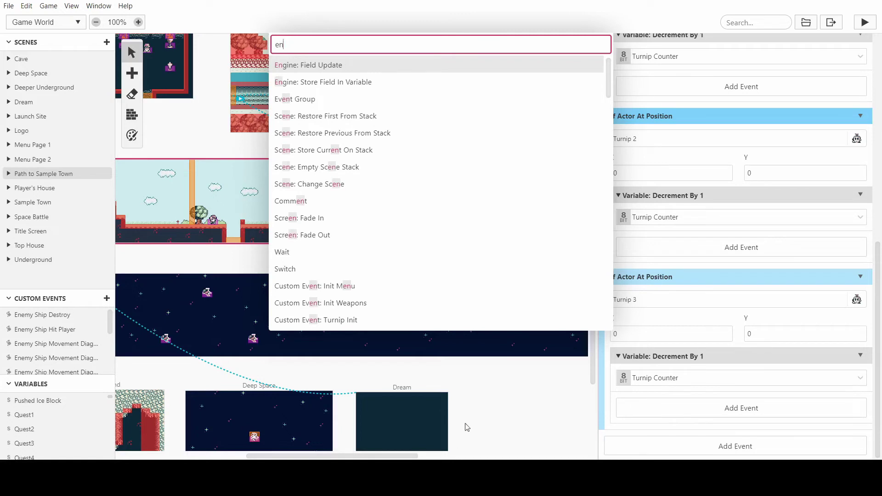
left_click(460, 67)
Step: Set the new Engine: Field Update event to change Gravity to 5185
scroll(741, 380, "down", 1)
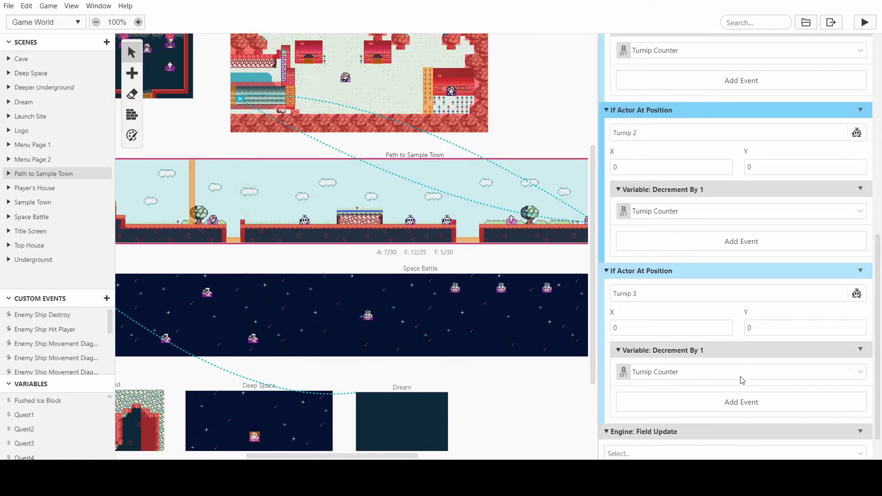
left_click(685, 419)
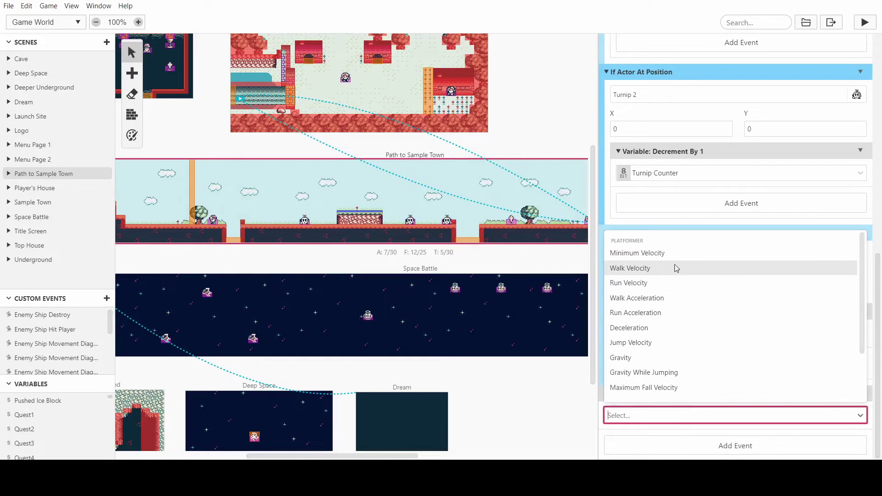
left_click(662, 357)
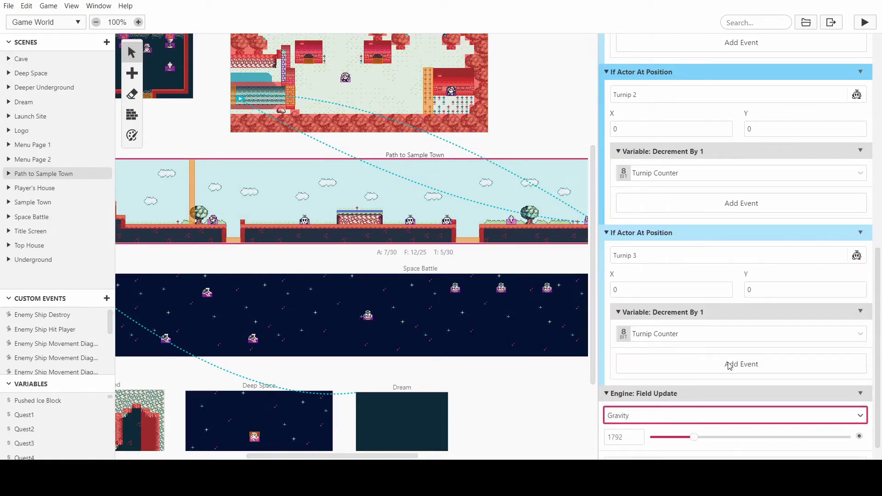
left_click_drag(703, 415, 778, 415)
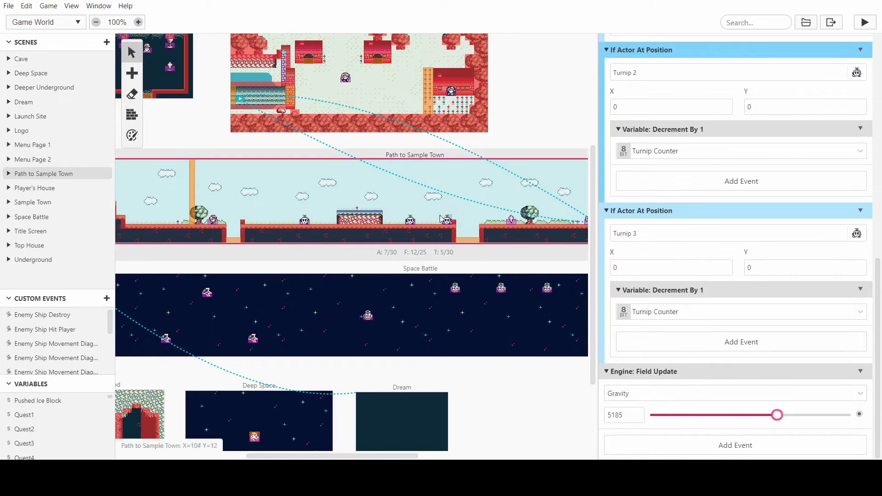
scroll(449, 219, "left", 10)
scroll(367, 224, "right", 15)
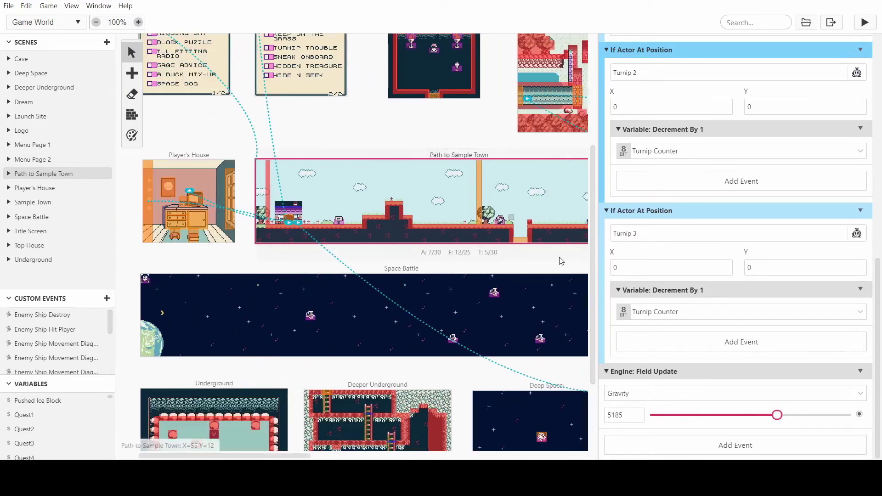
scroll(401, 246, "left", 15)
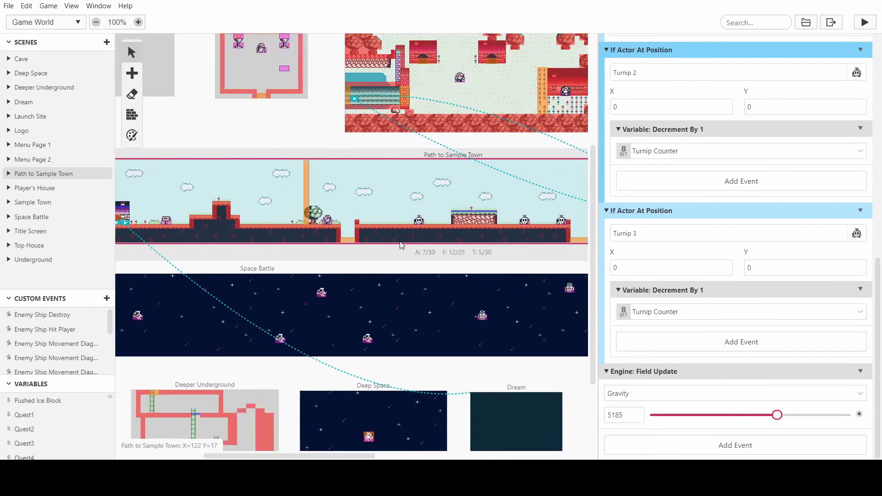
scroll(796, 239, "up", 10)
scroll(798, 243, "down", 10)
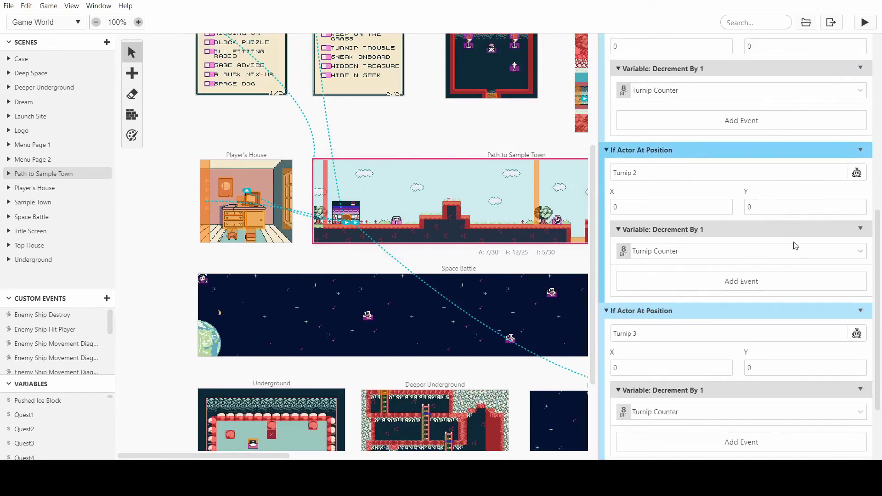
scroll(459, 248, "right", 5)
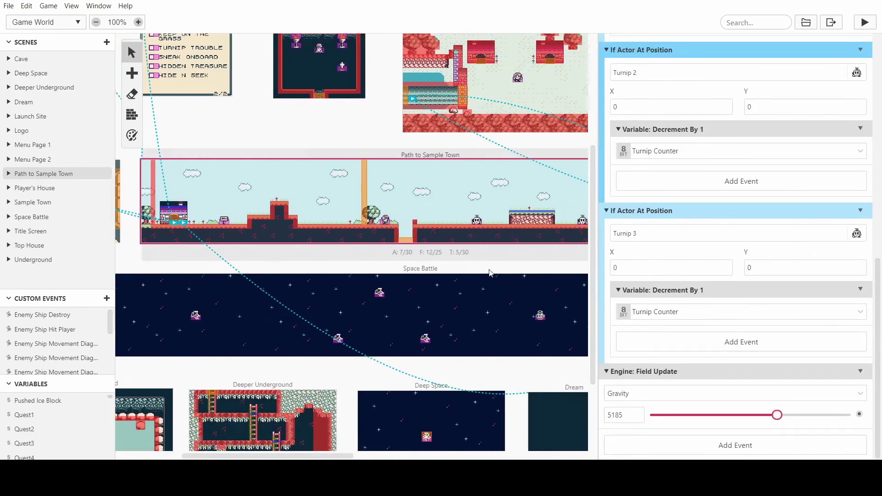